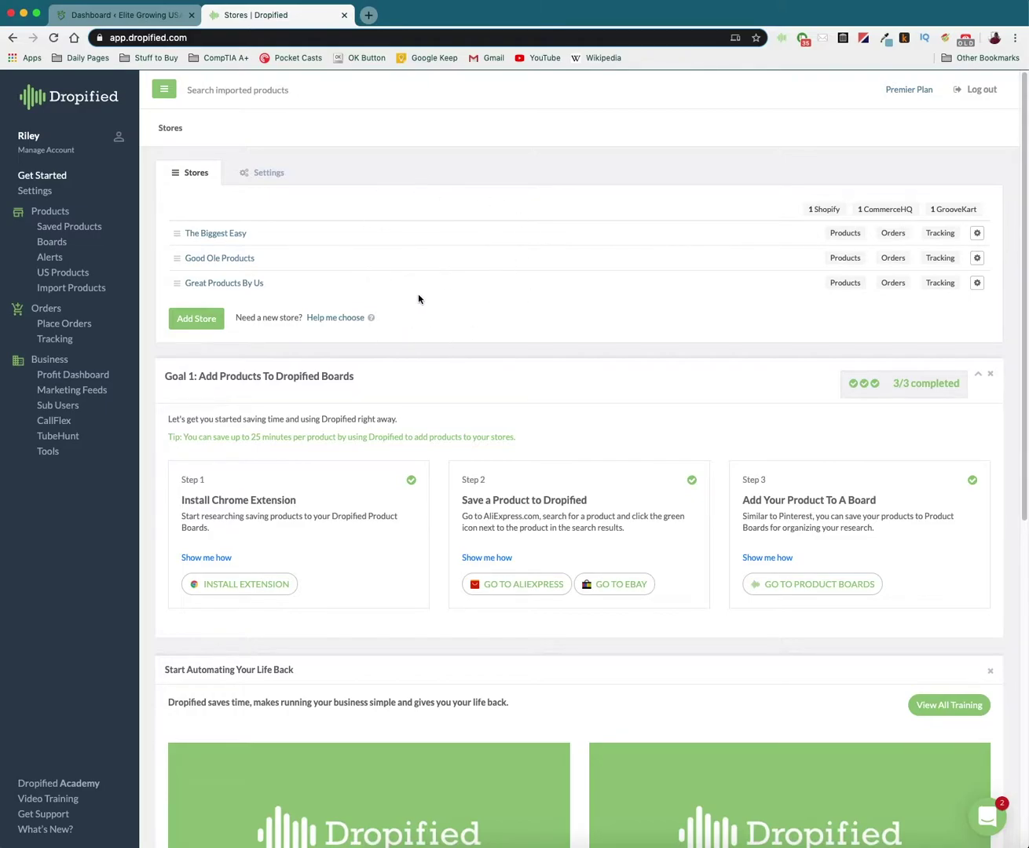
- Switch from the Dropified Stores list to the Elite Growing USA WordPress admin dashboard
left_click(138, 23)
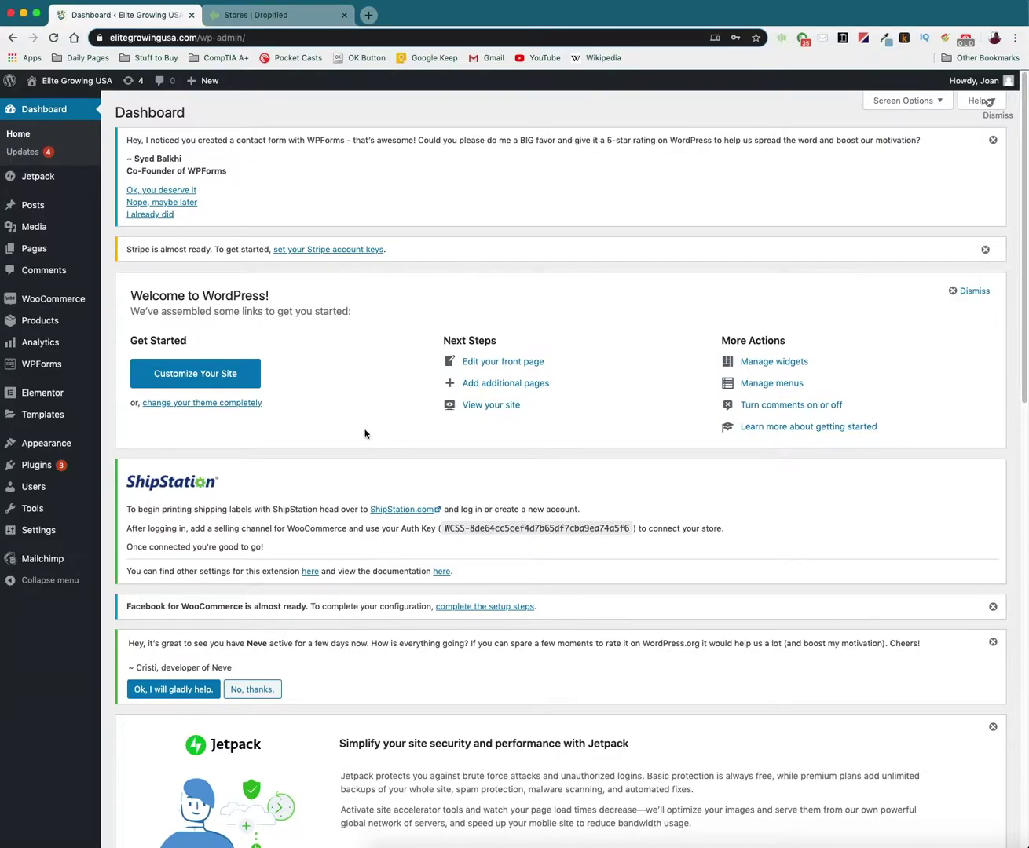
- Open Settings > Permalinks and confirm the Post name structure (/%postname%/) is selected
mouse_move(63, 537)
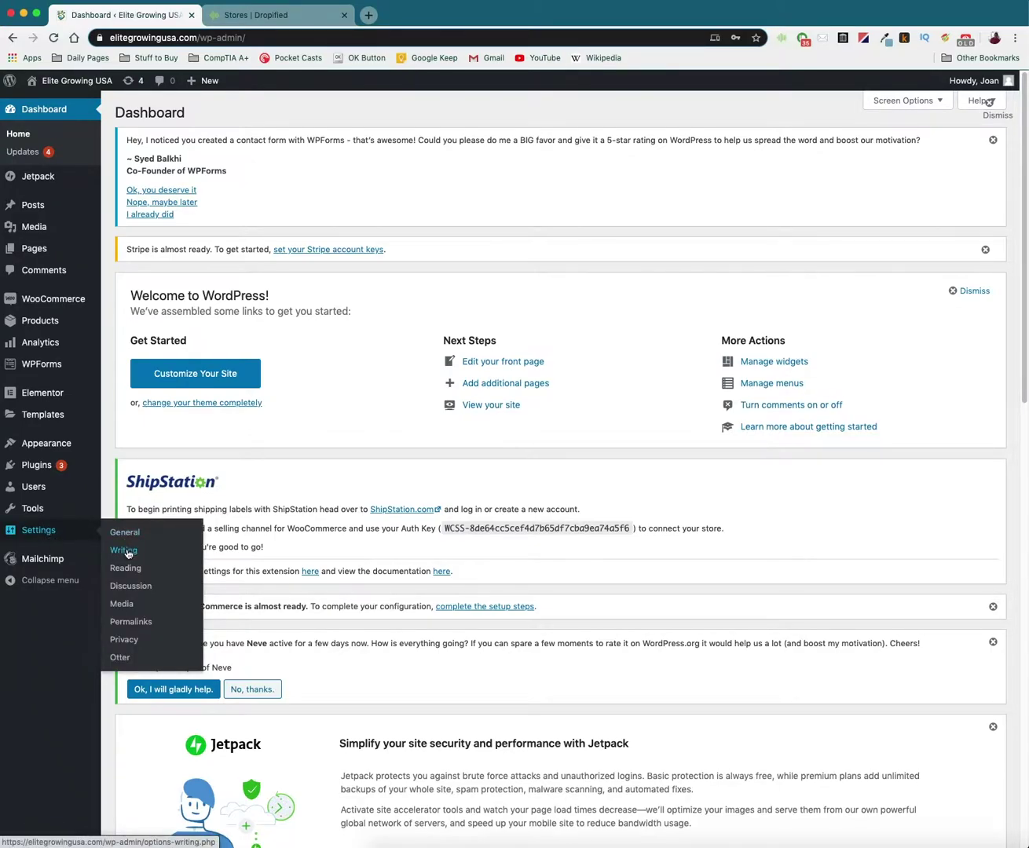
left_click(130, 623)
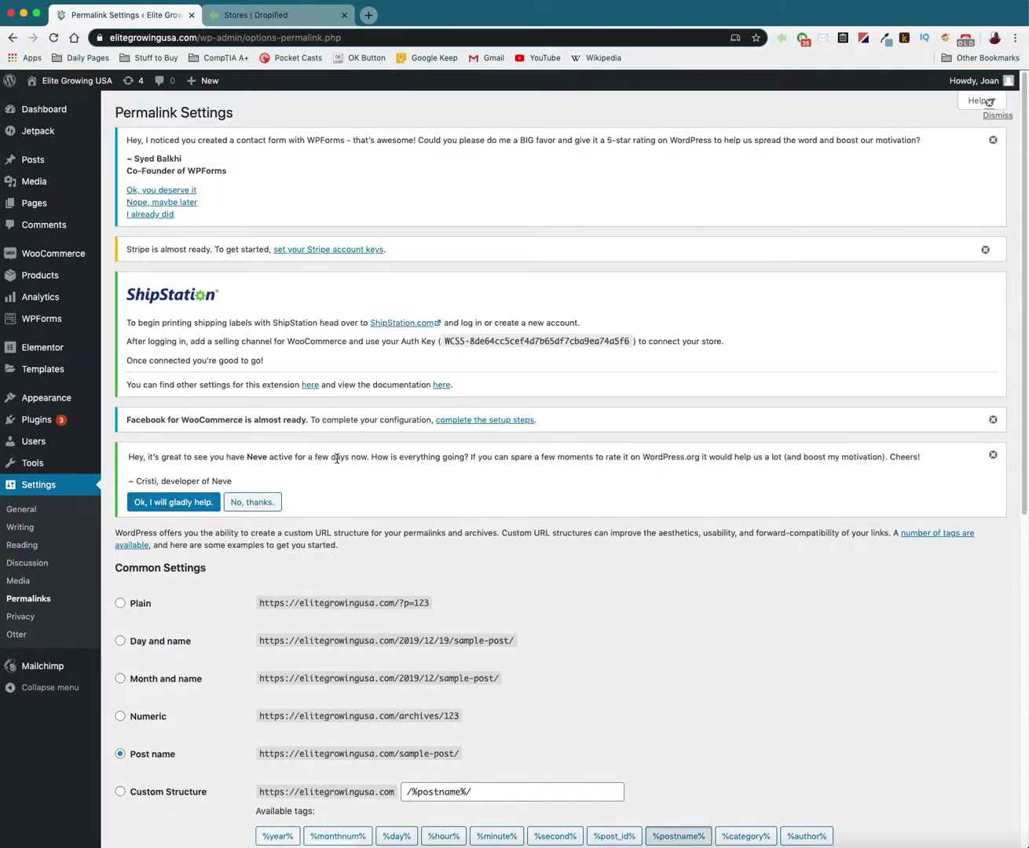
scroll(358, 475, "down", 1)
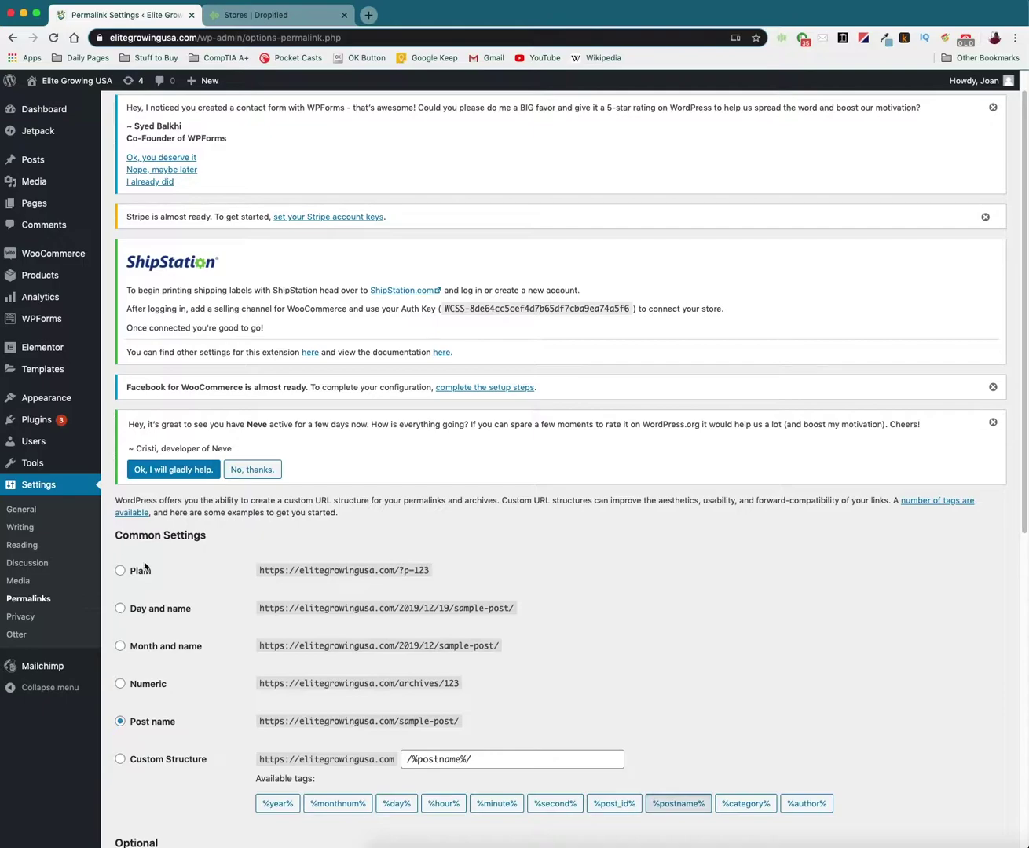
scroll(145, 567, "up", 1)
scroll(145, 567, "down", 1)
scroll(147, 729, "down", 1)
scroll(157, 675, "up", 1)
- Open WooCommerce Settings, go to the Advanced tab, and show the empty REST API keys section
mouse_move(58, 258)
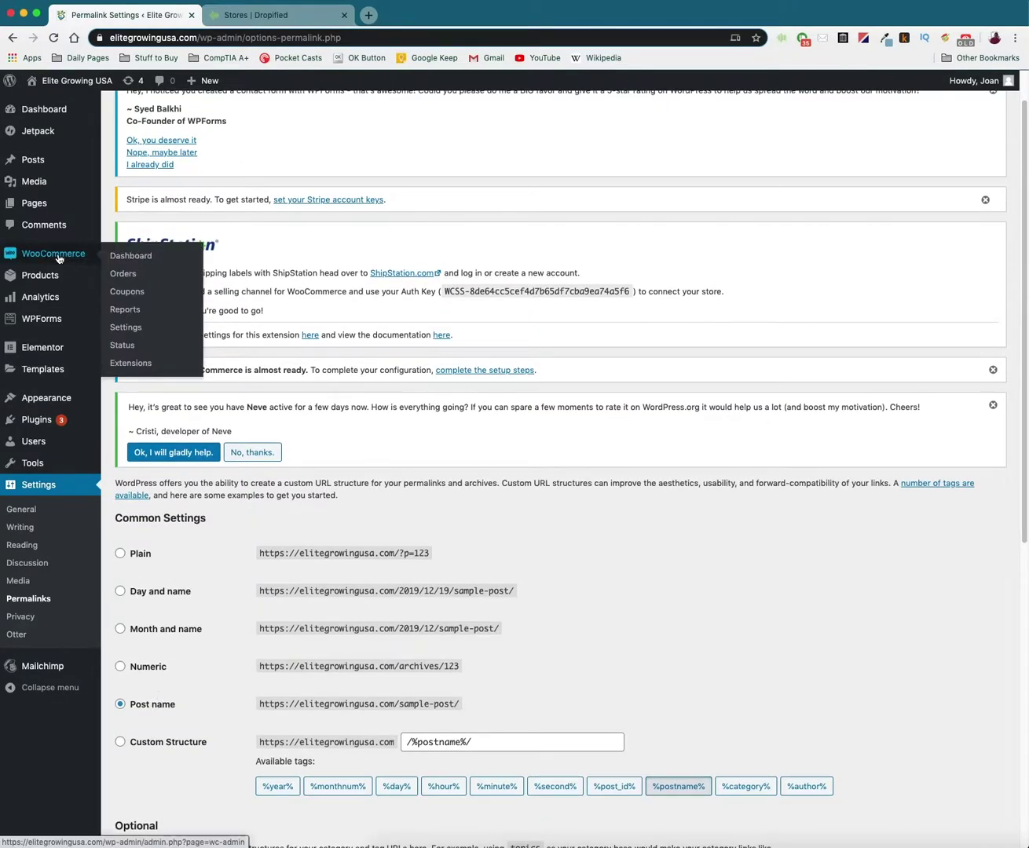
left_click(119, 332)
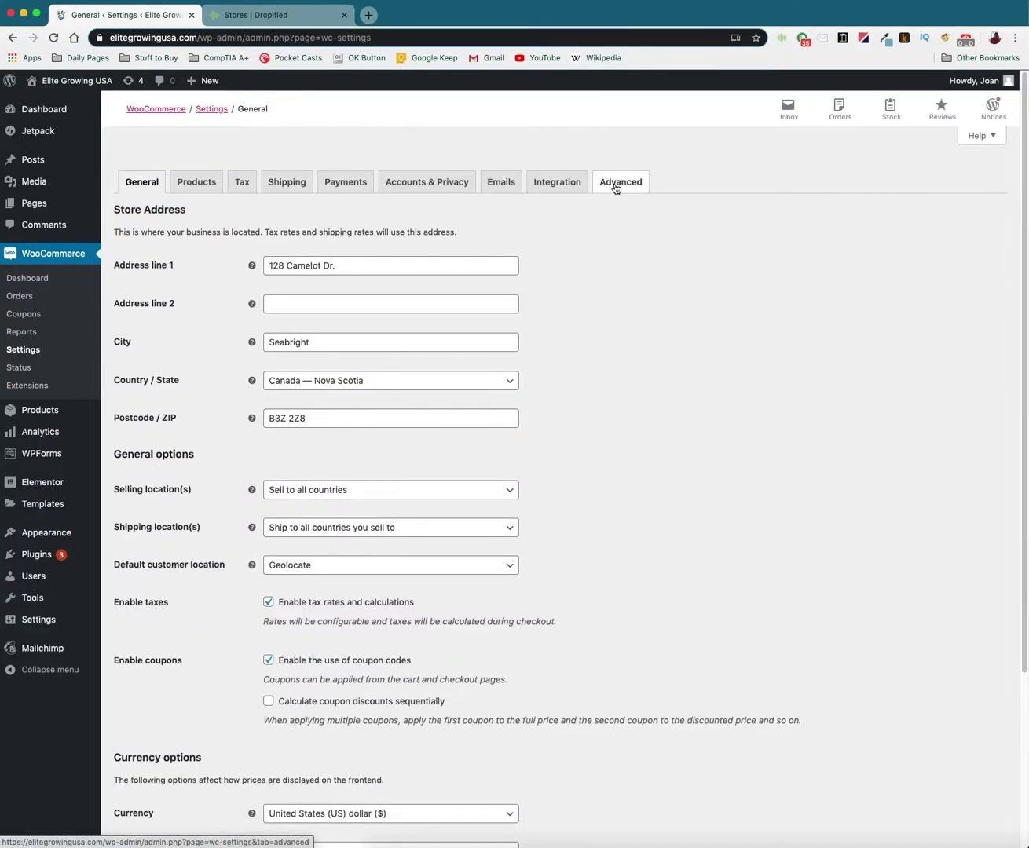
left_click(602, 188)
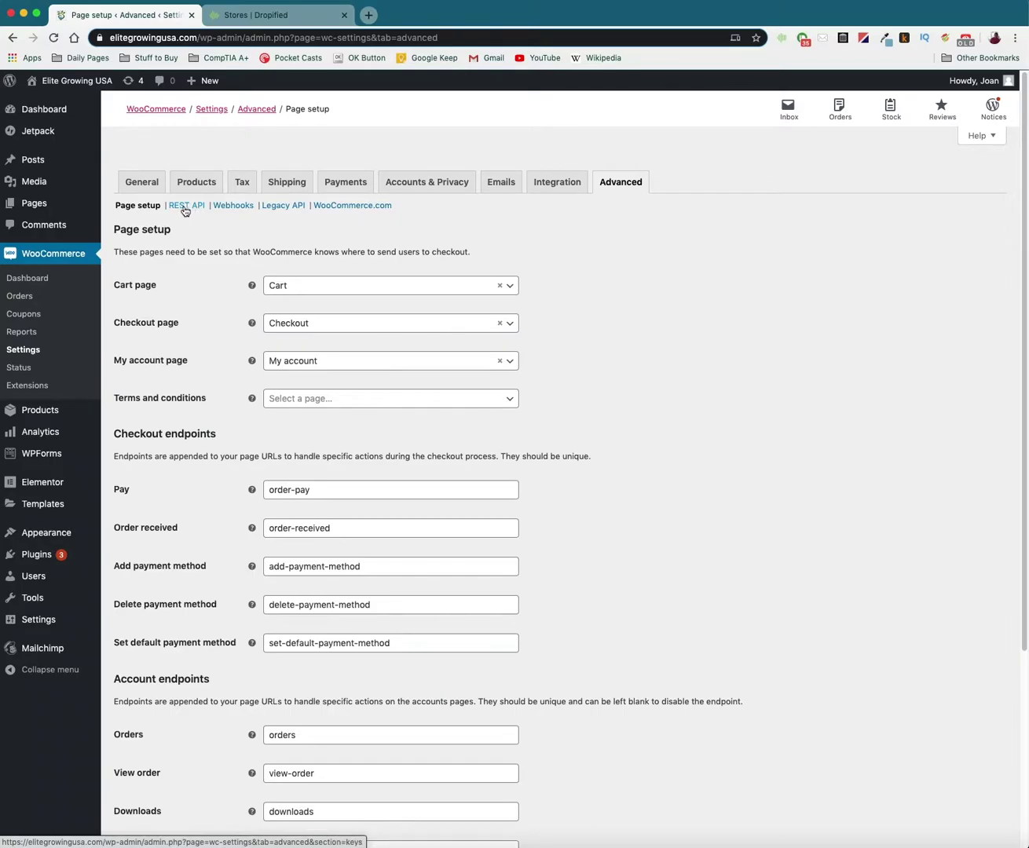
left_click(183, 211)
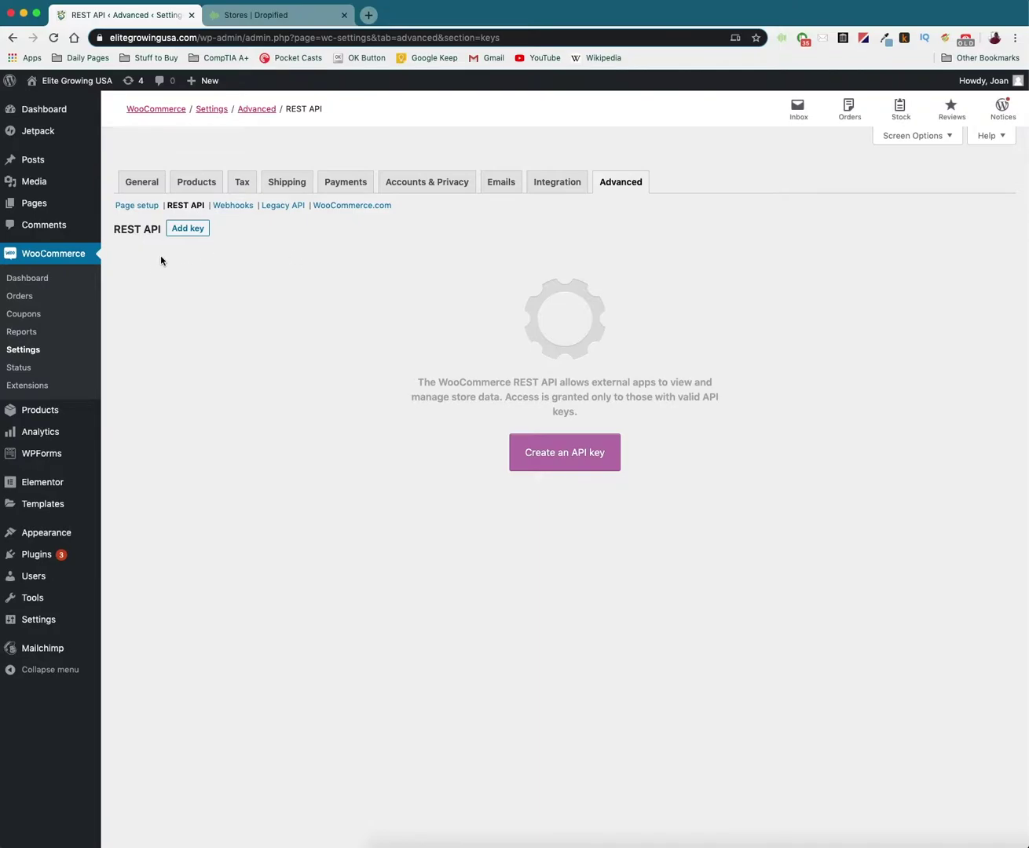
- Fill in a new API key described as Dropified, owned by the admin user, with Read/Write permissions
left_click(191, 228)
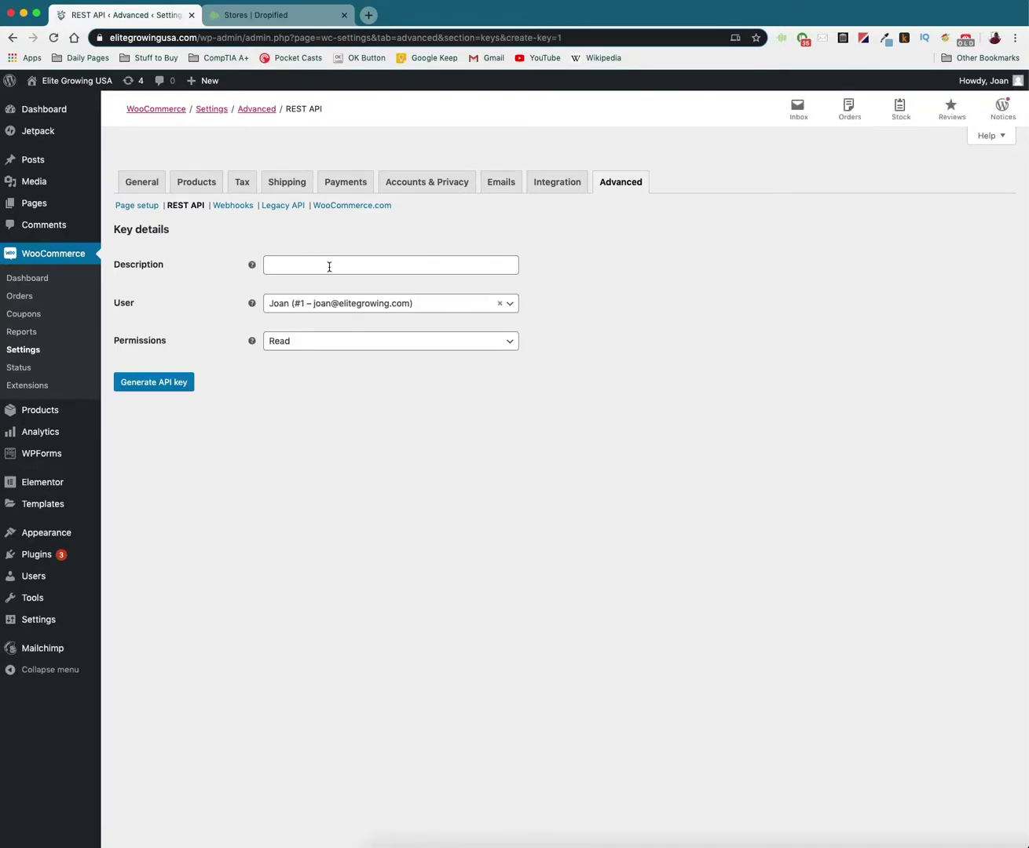
left_click(343, 267)
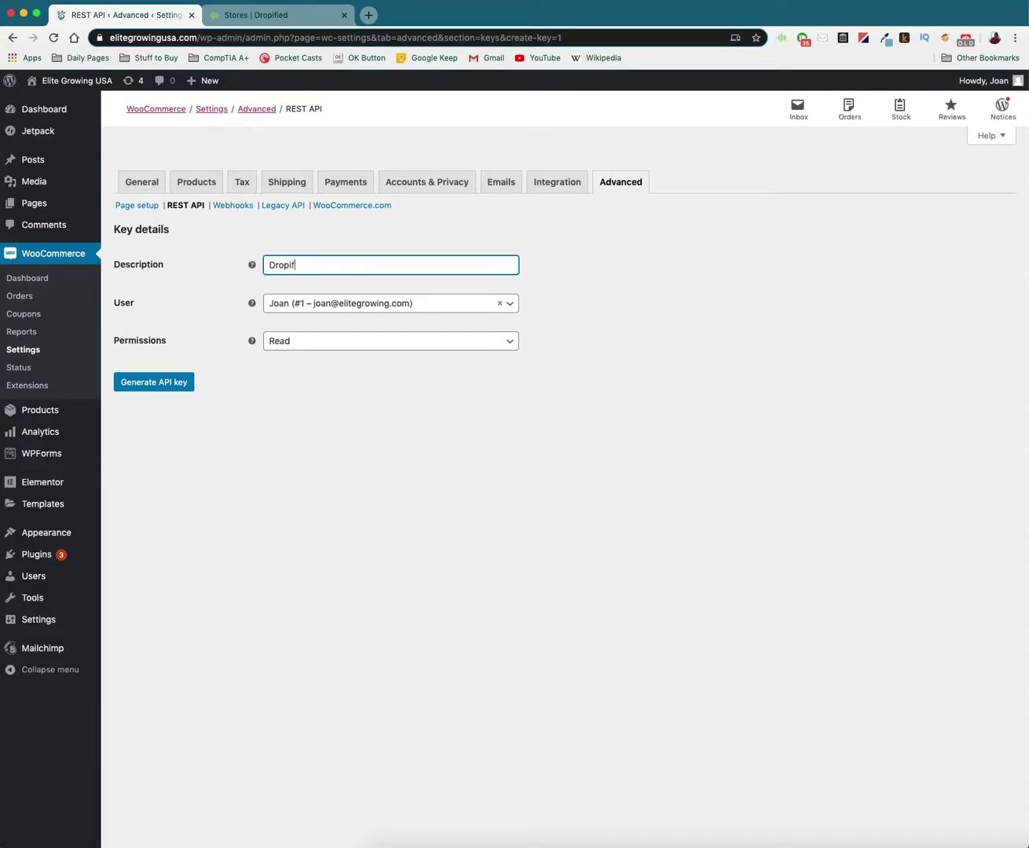
left_click(420, 308)
left_click(608, 318)
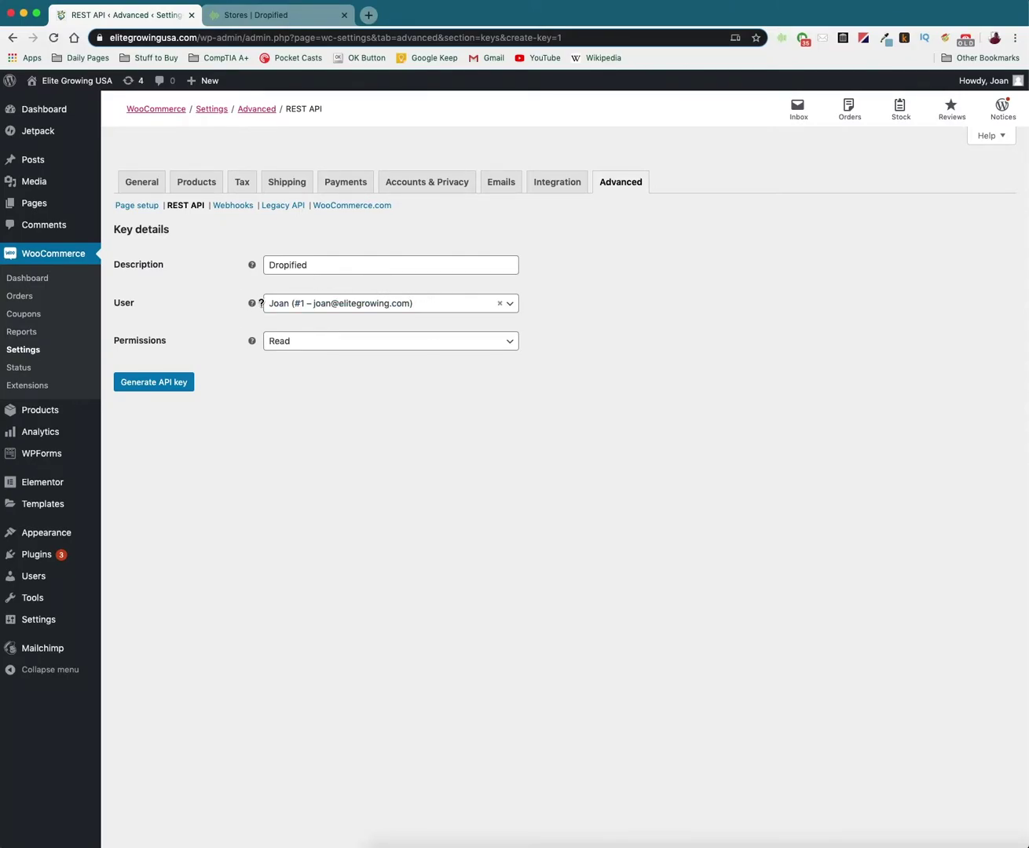
left_click(297, 347)
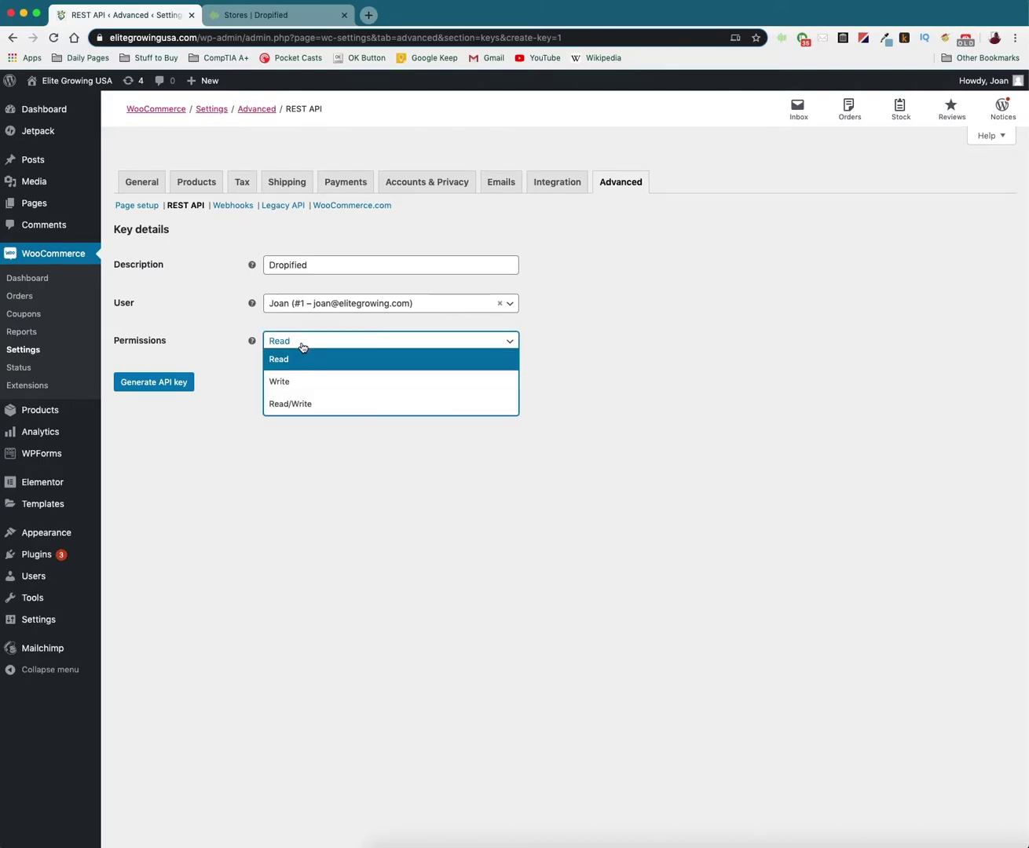
left_click(308, 409)
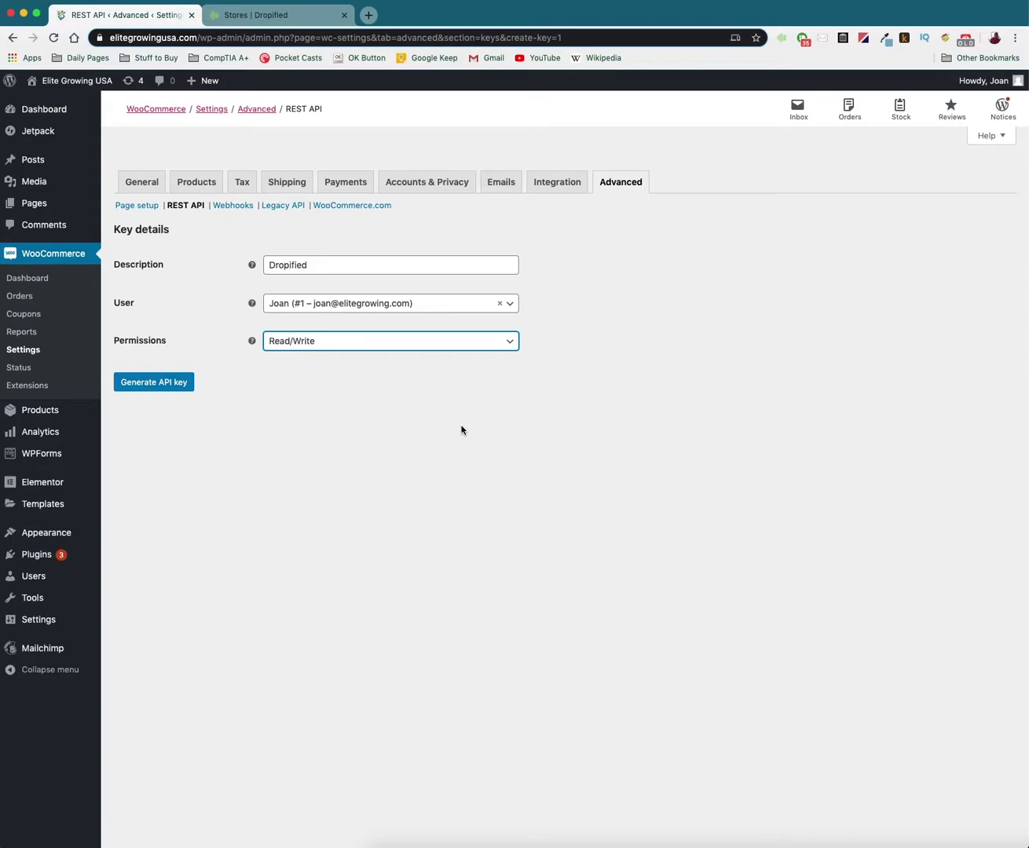
- Generate the Dropified API key and highlight the notice about copying the consumer key and secret
left_click(159, 387)
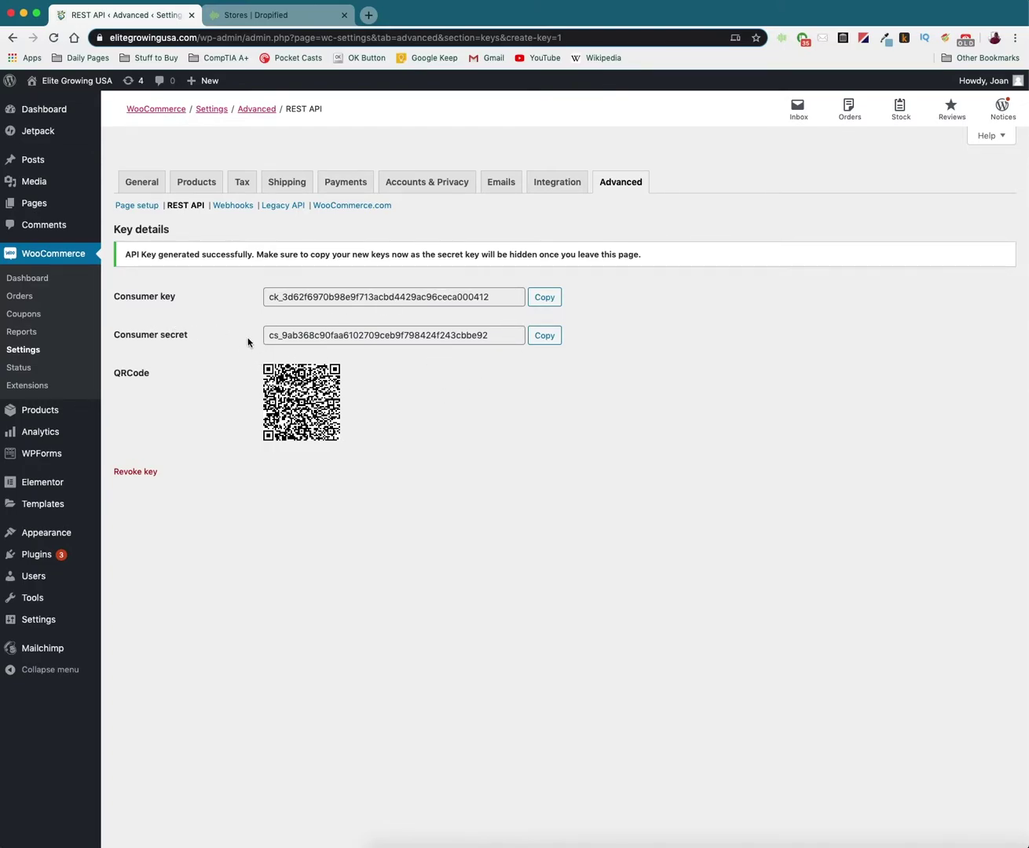
left_click_drag(256, 253, 649, 264)
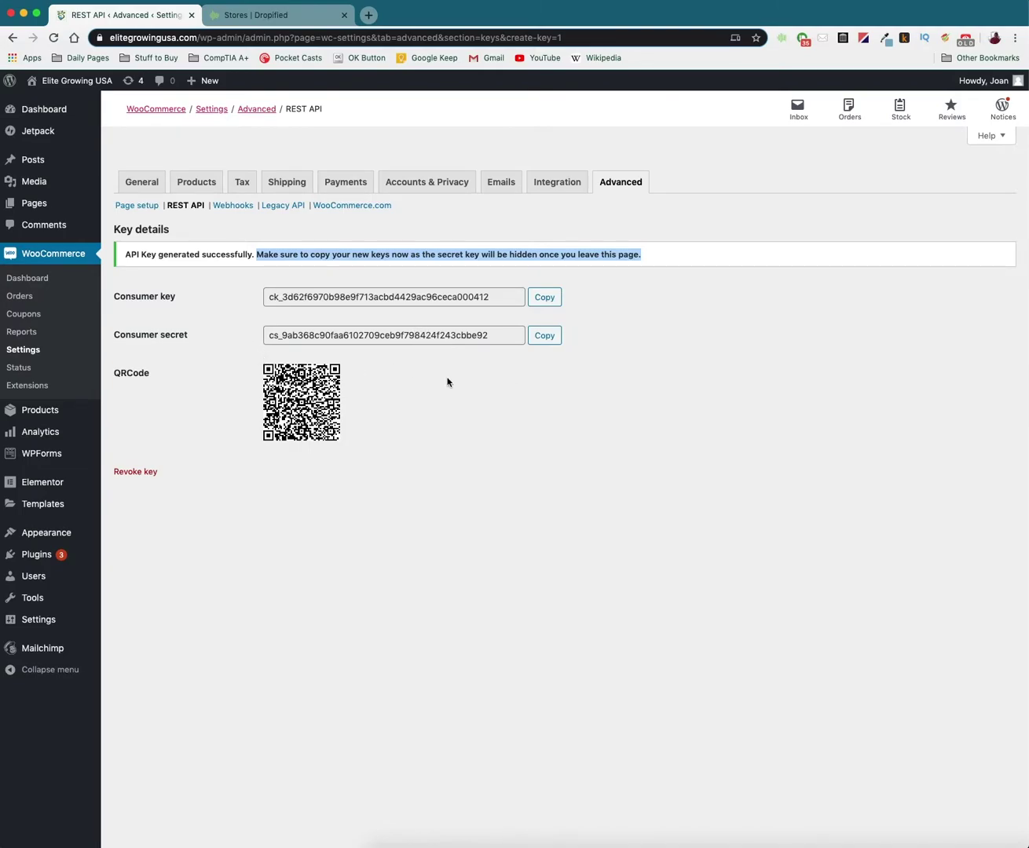
- In Dropified Stores, add a new WooCommerce store and enter the title 'Wooooooo'
left_click(272, 20)
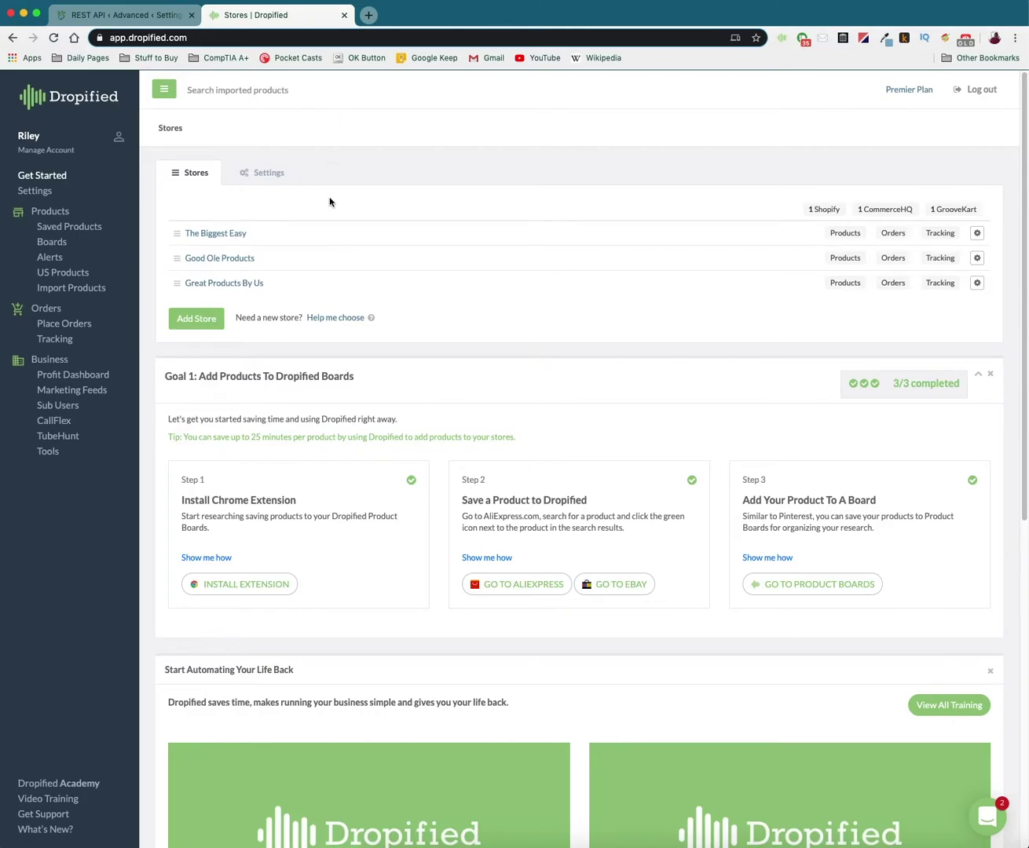
left_click(200, 322)
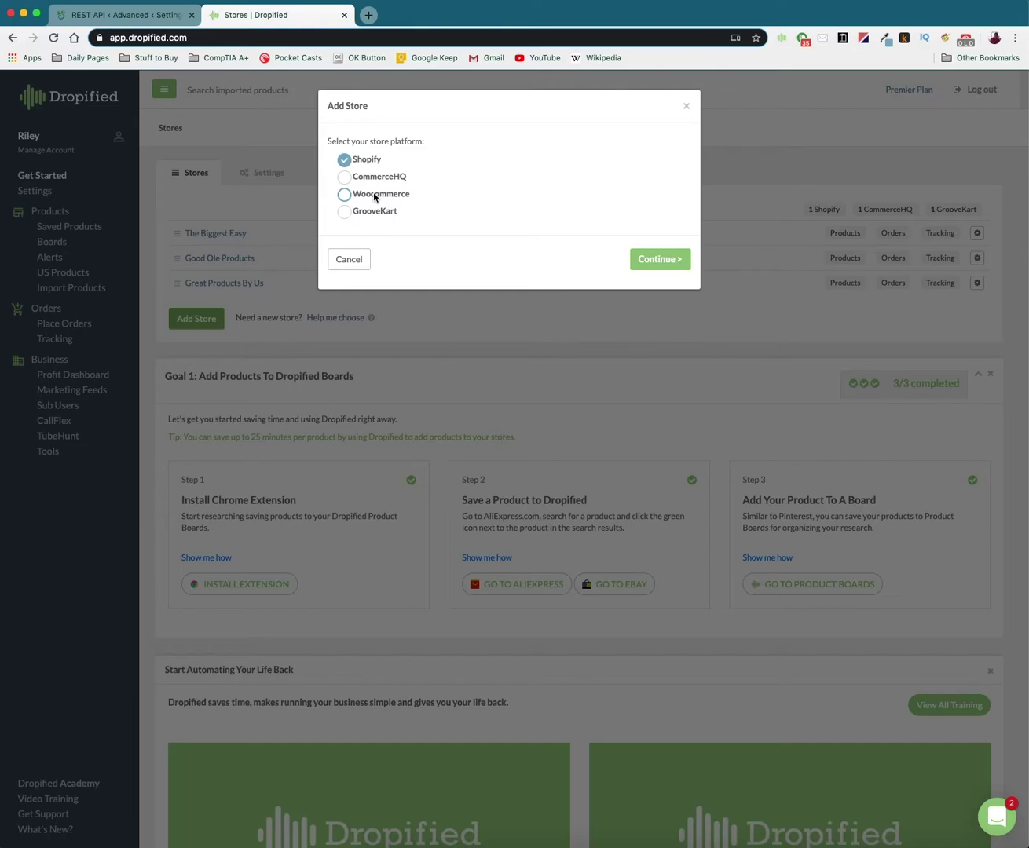
left_click(374, 196)
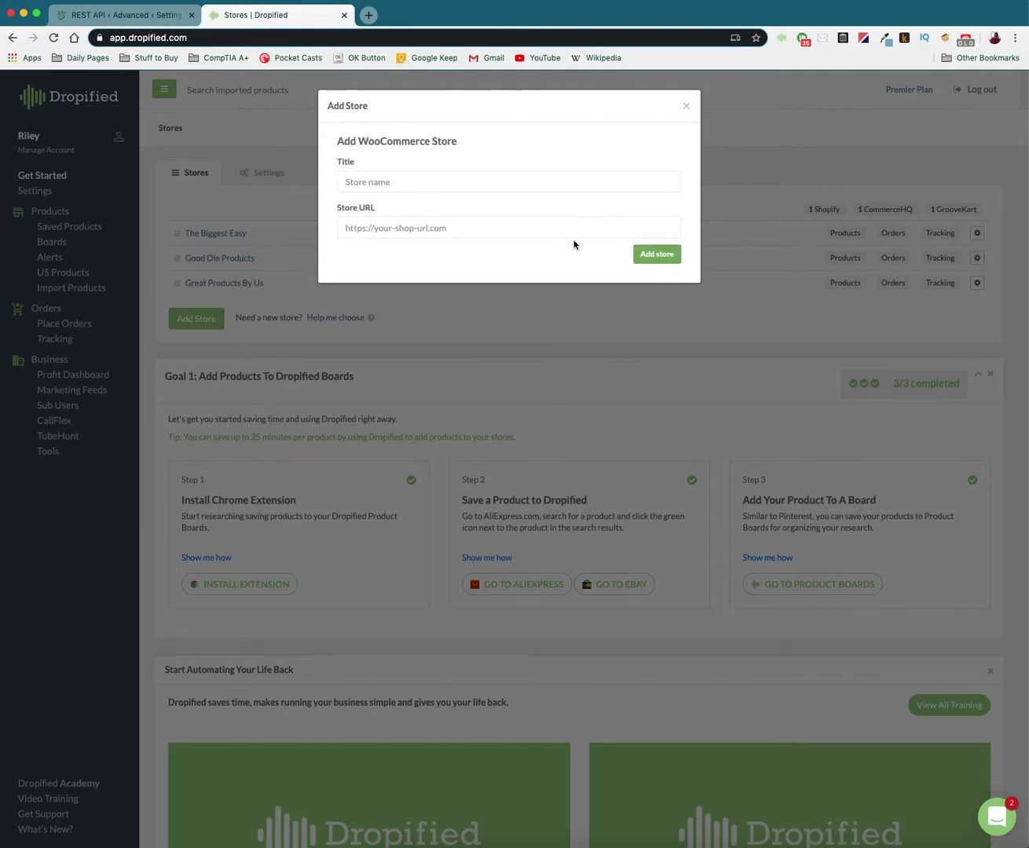
left_click(435, 184)
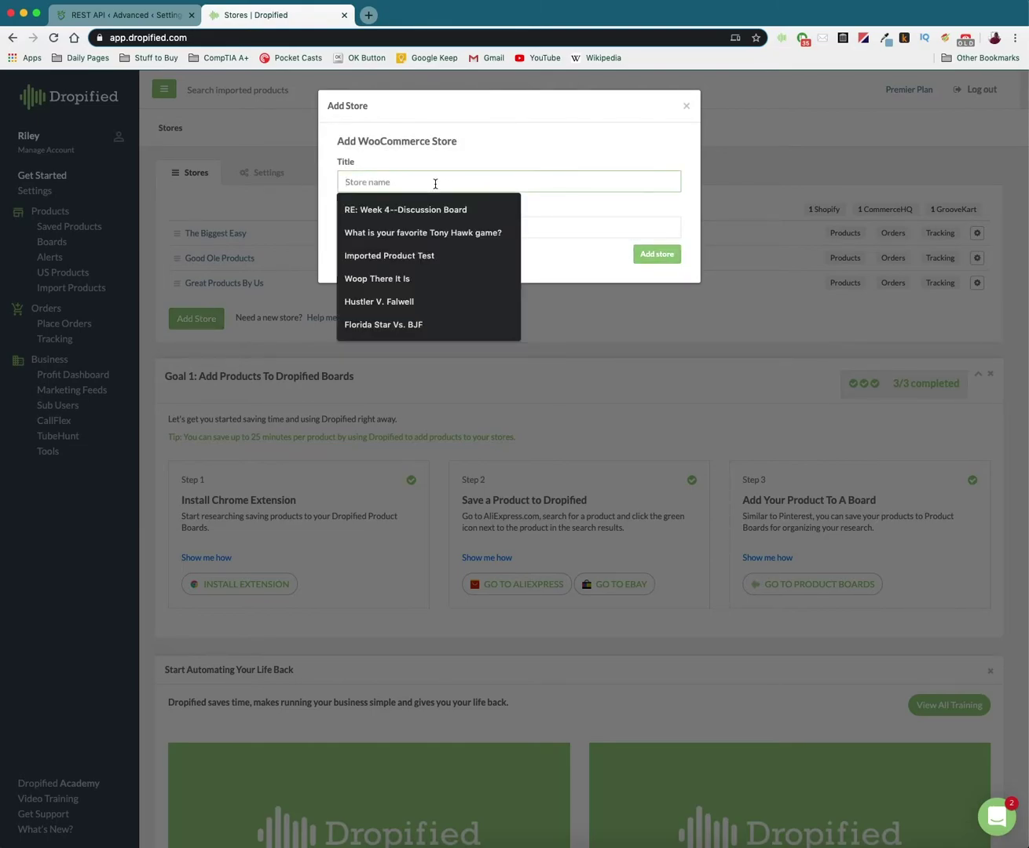
type("Wooooooo")
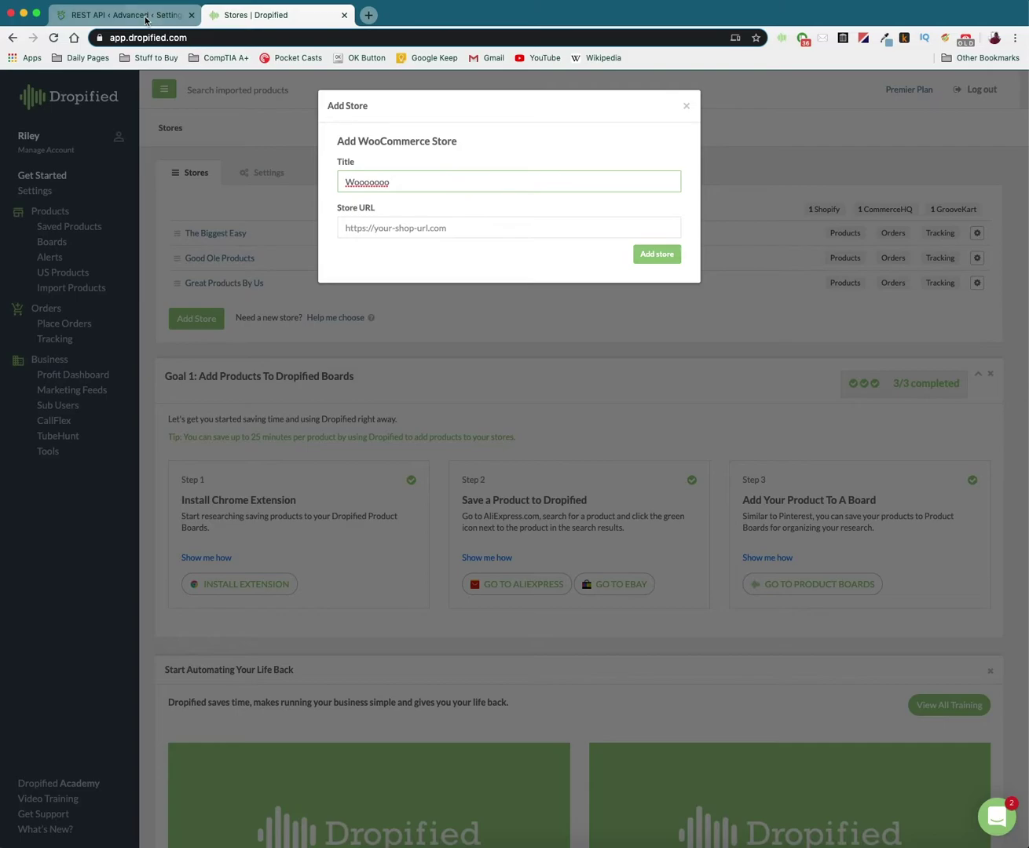
left_click_drag(337, 208, 386, 213)
left_click(396, 212)
left_click(126, 20)
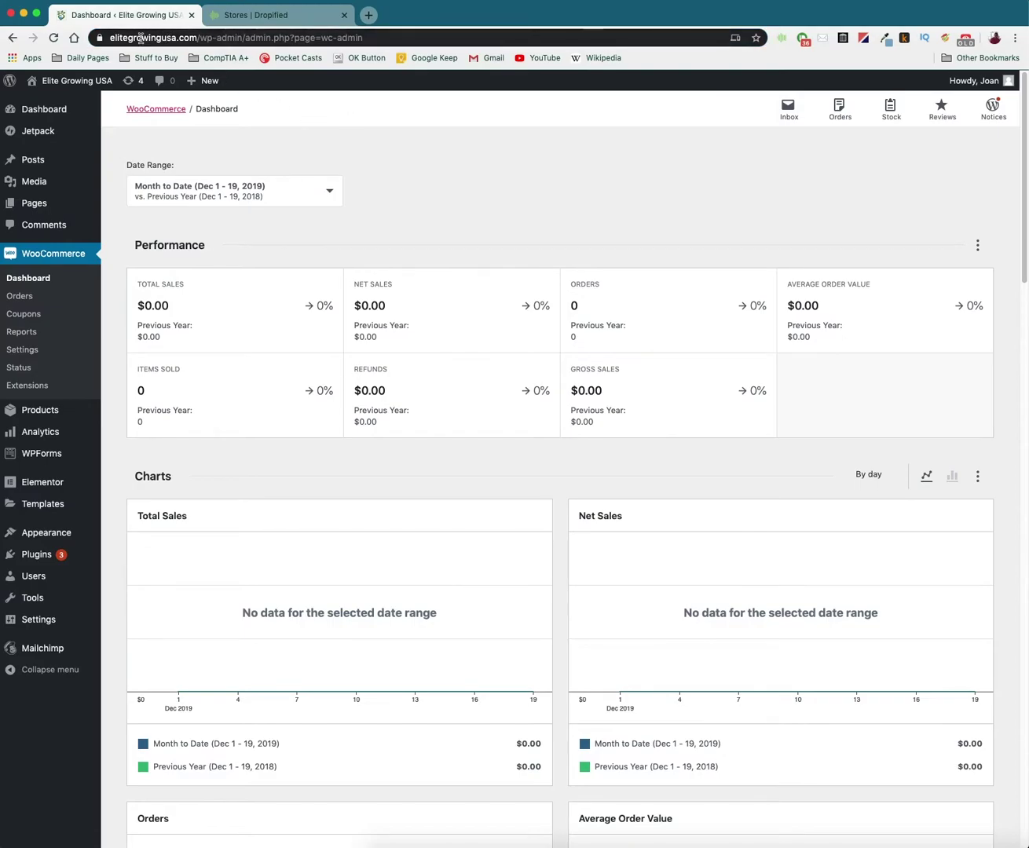
double_click(164, 38)
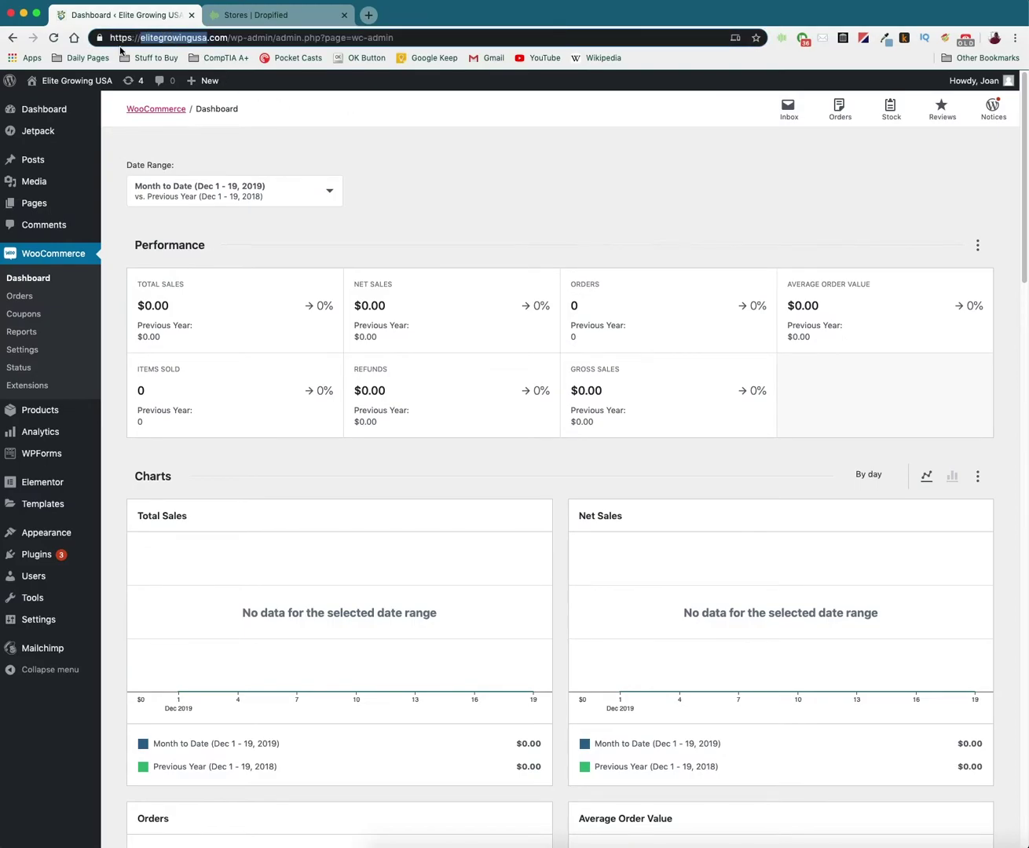
left_click_drag(111, 39, 223, 41)
key("ctrl+c")
- Paste the address as the Store URL in Dropified's Add Store form and submit it
left_click(240, 16)
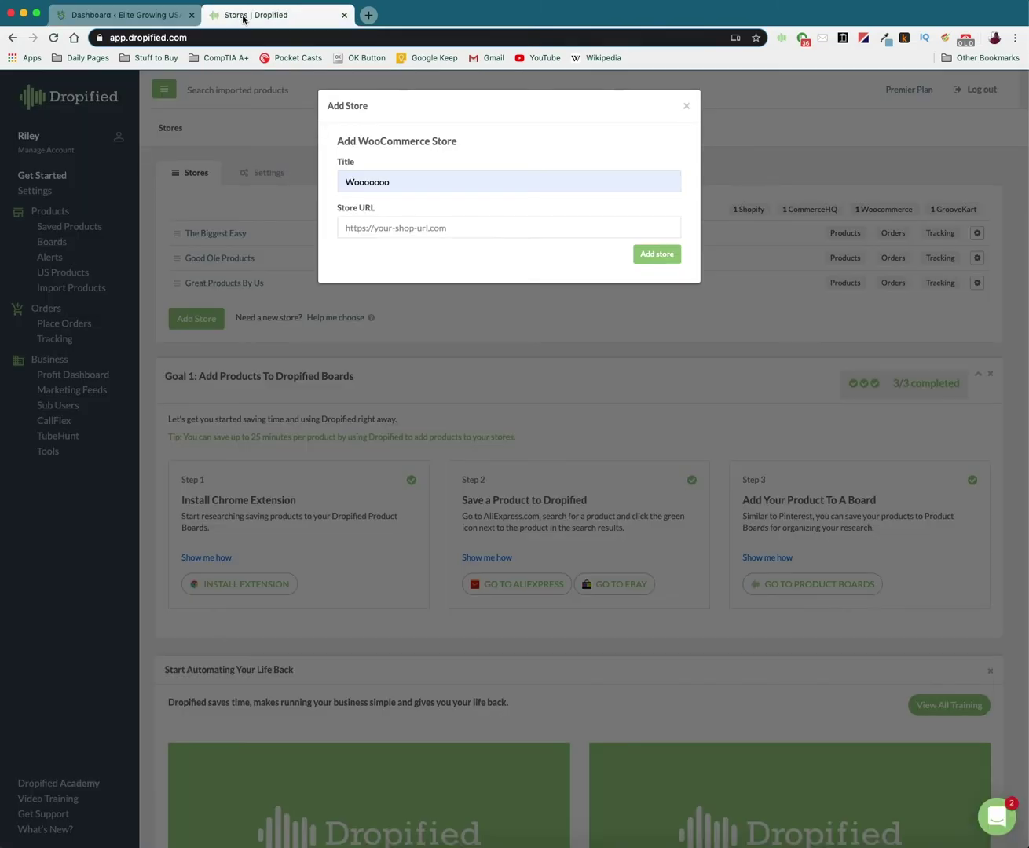
left_click(420, 223)
key("ctrl+v")
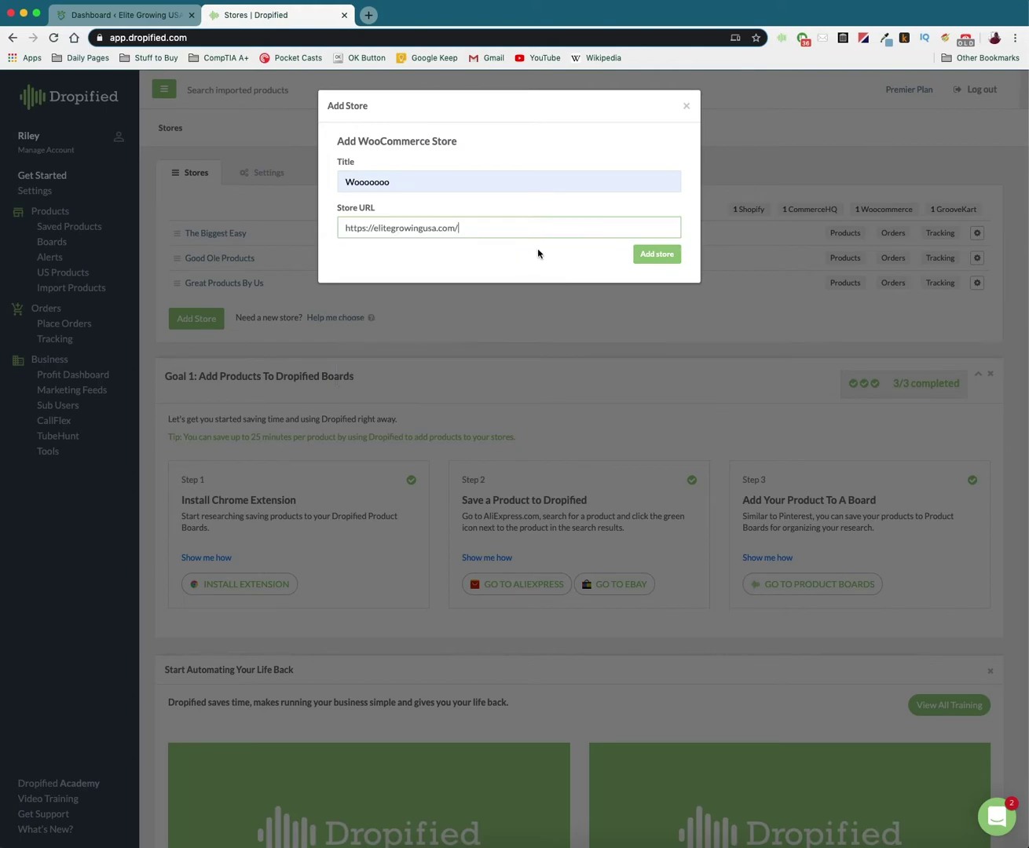
left_click(655, 256)
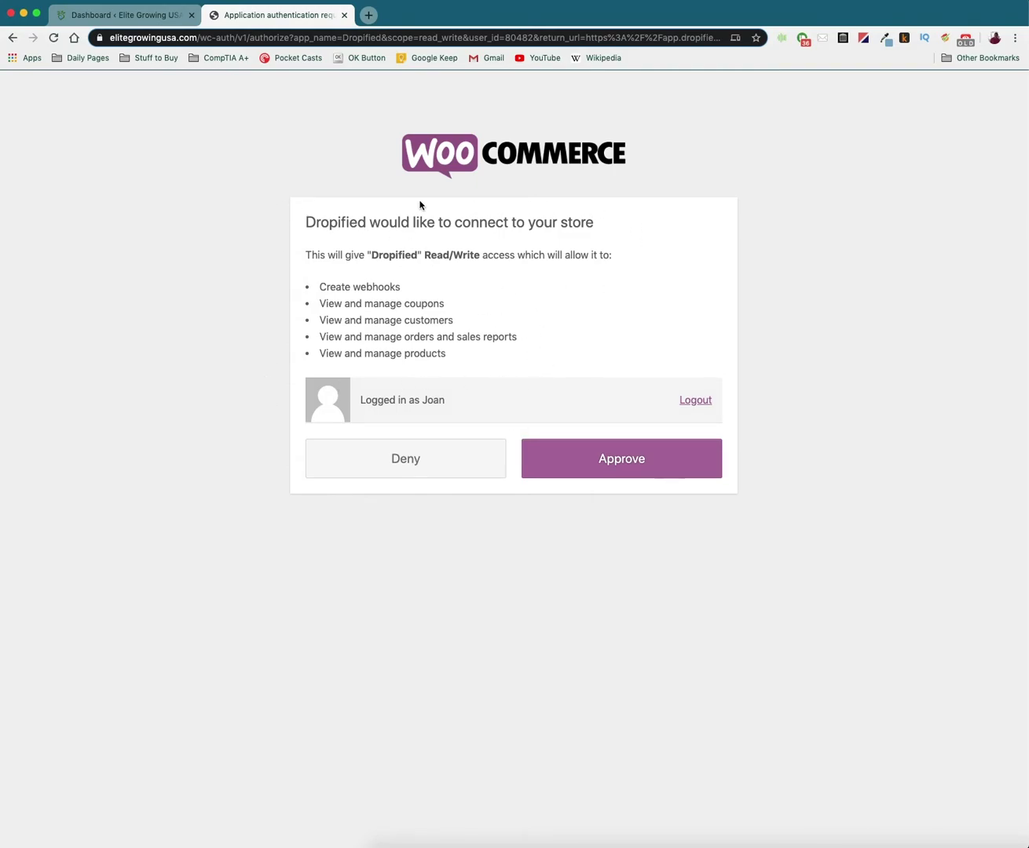
- Approve Dropified's Read/Write access, then check the new store's menu in the Stores list
left_click(614, 468)
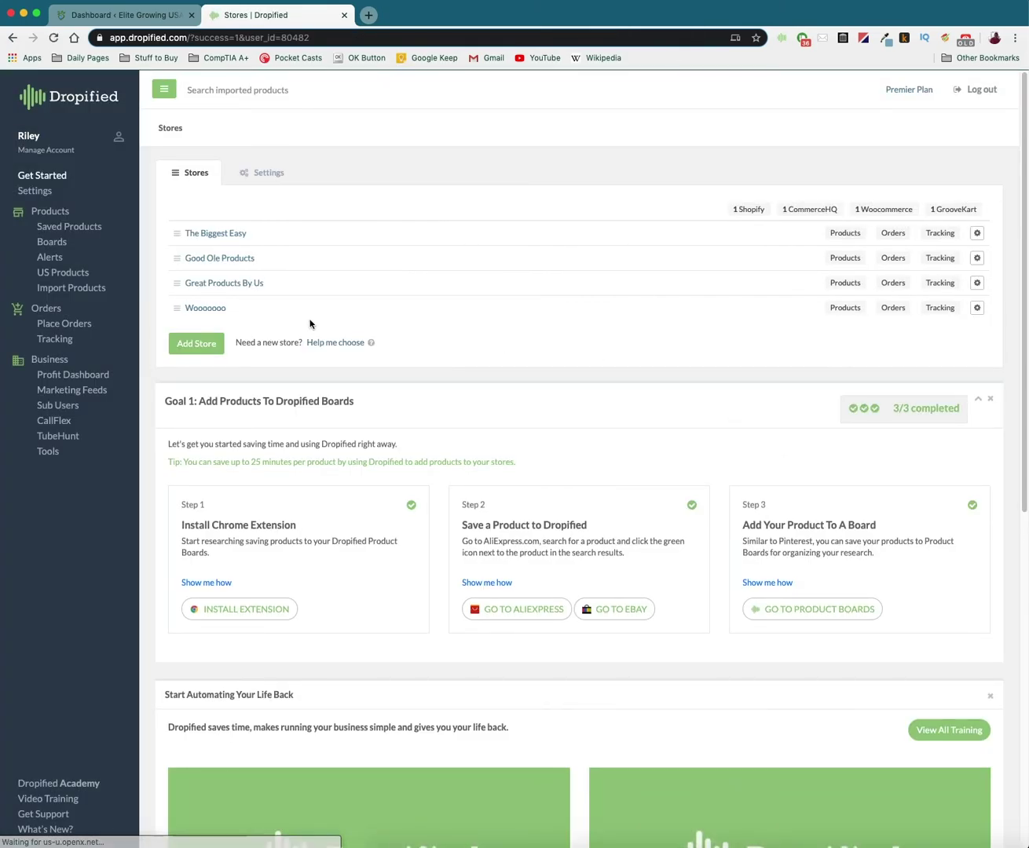
left_click(206, 310)
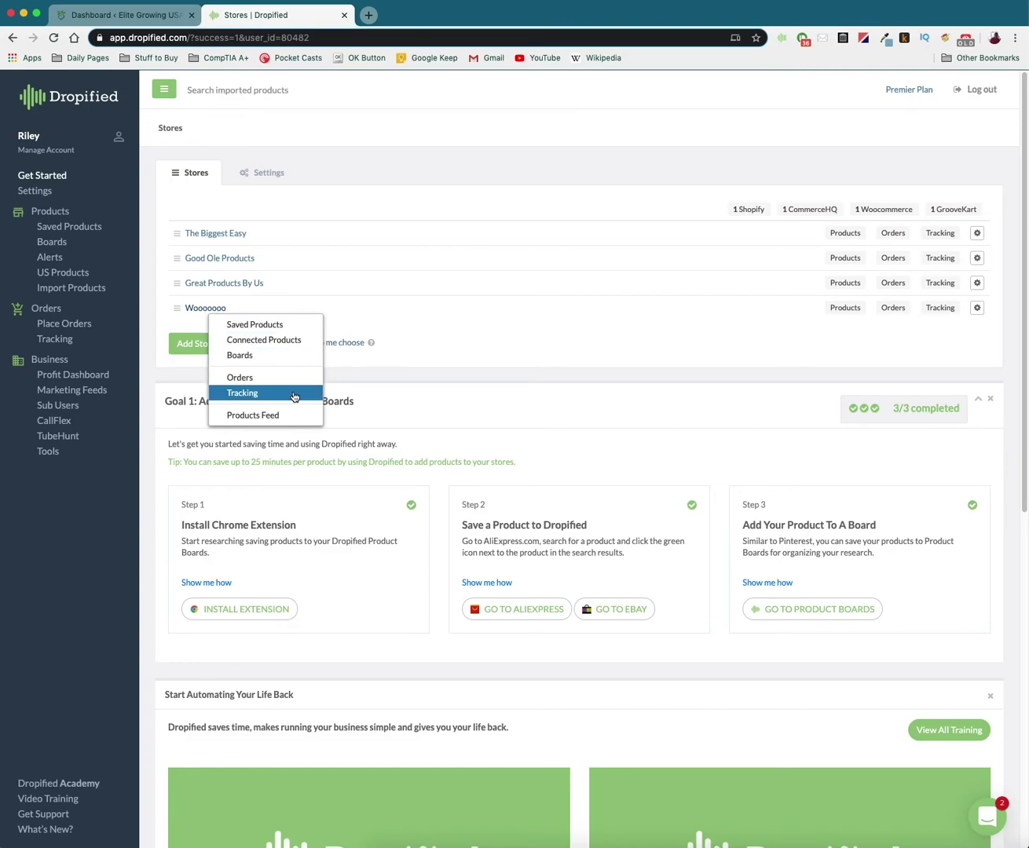
left_click(555, 354)
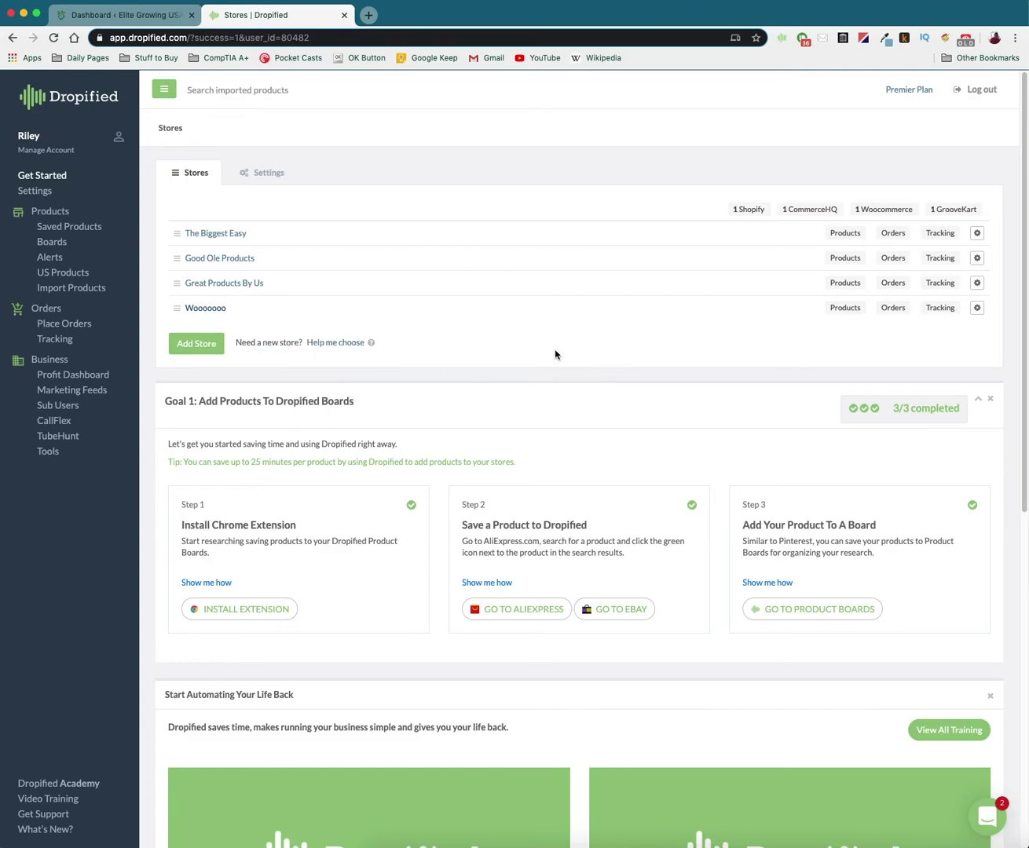